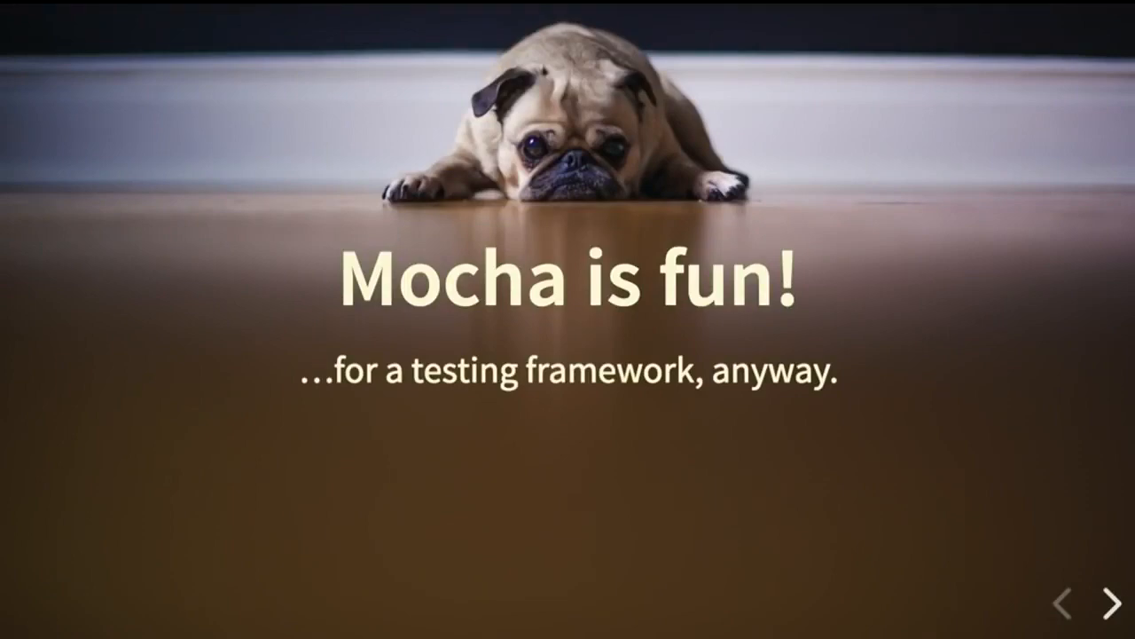
pyautogui.press('Right')
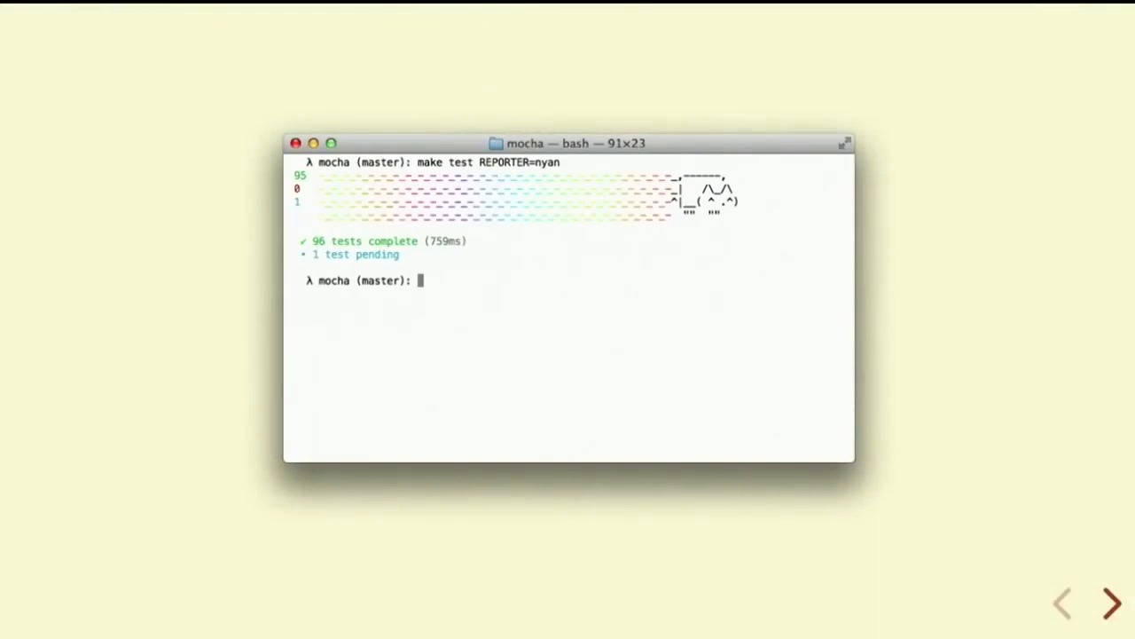